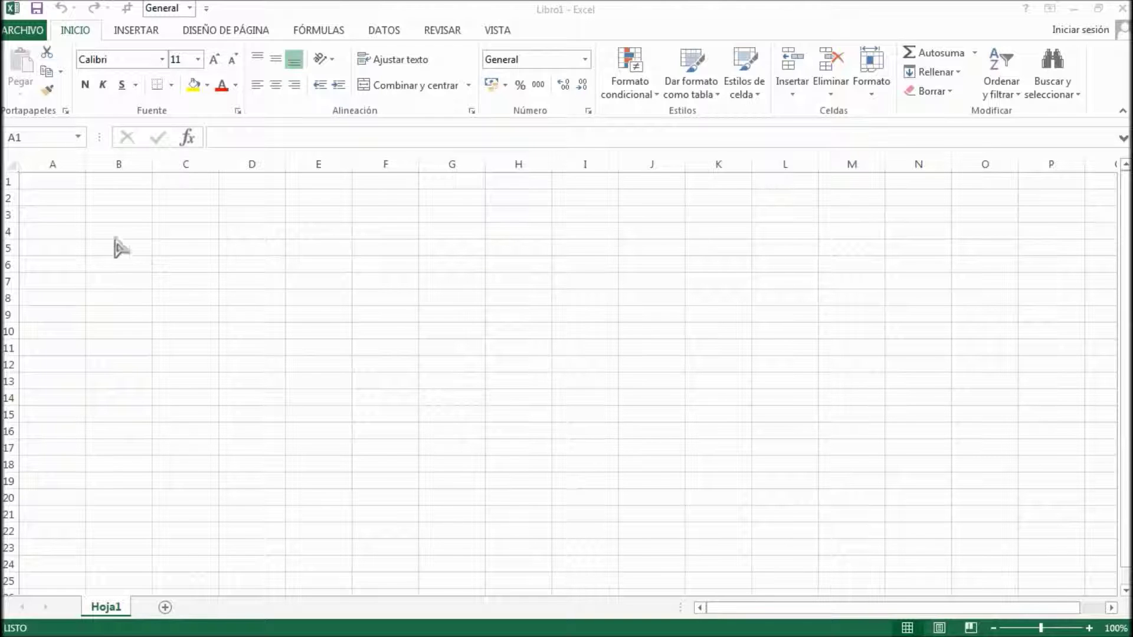
Enter 2+2 in cell A1, where it stays as text, then retype it as =2+2
click(81, 184)
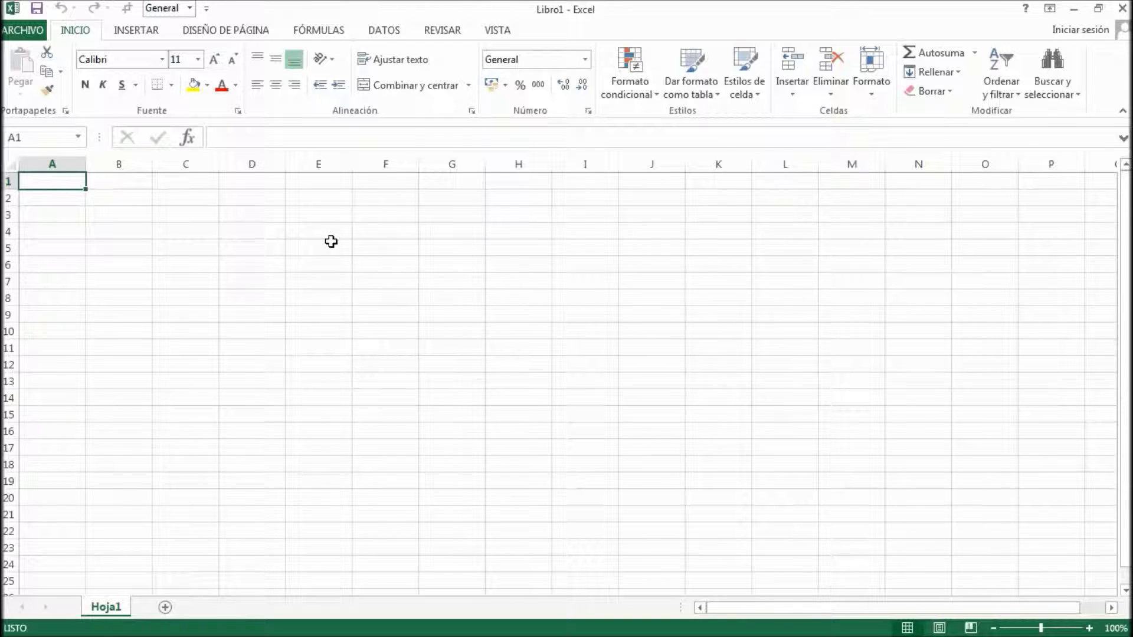
text(2+2)
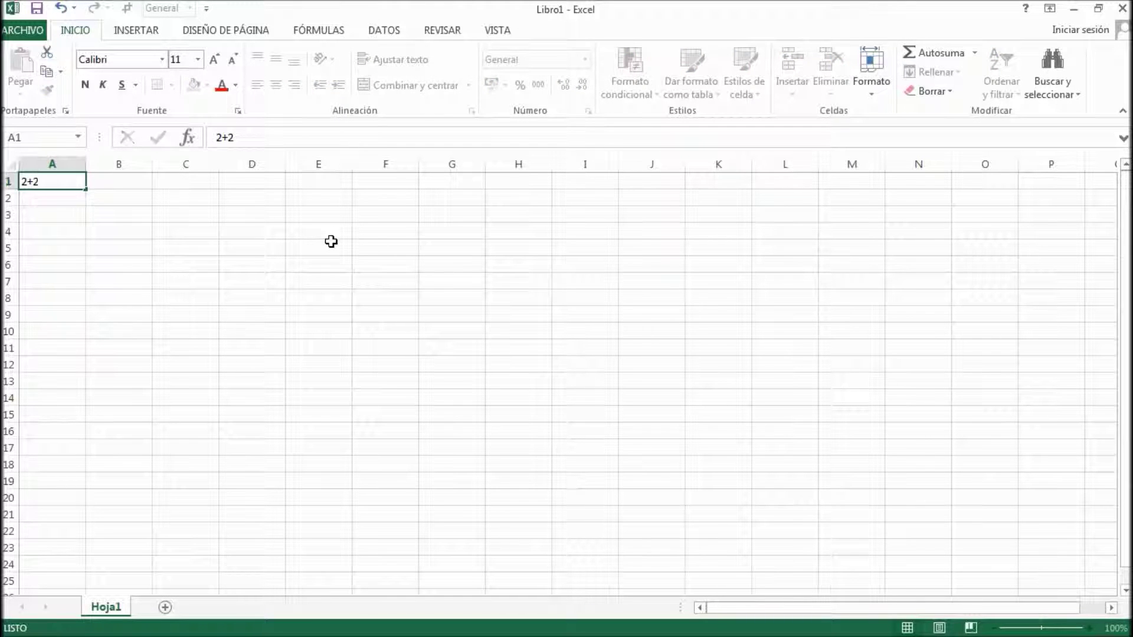
key(Return)
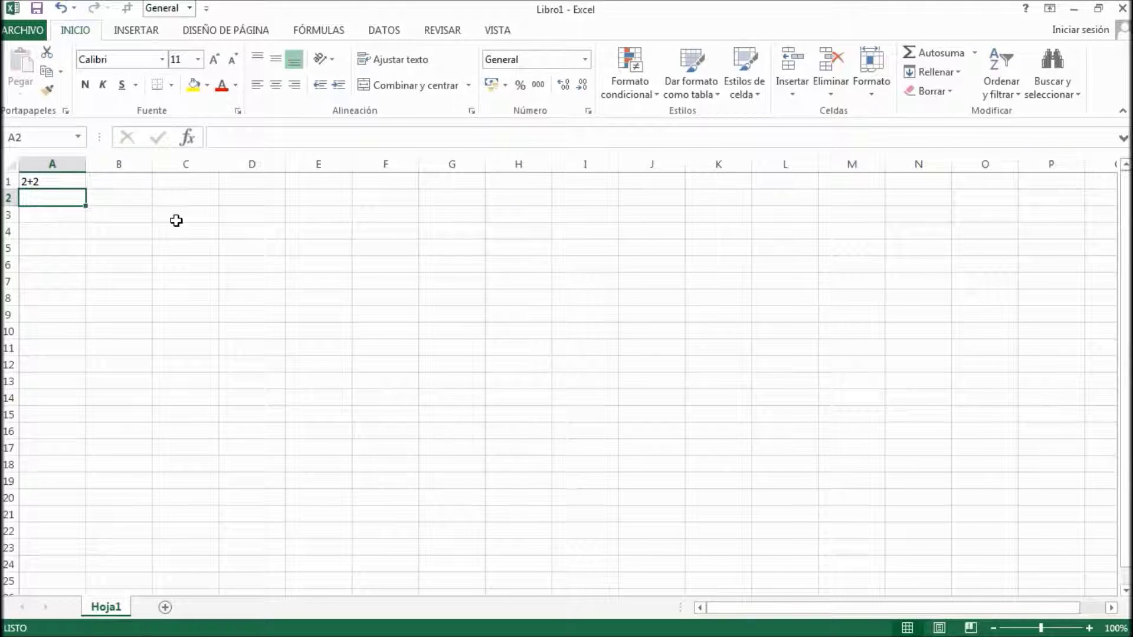
click(24, 180)
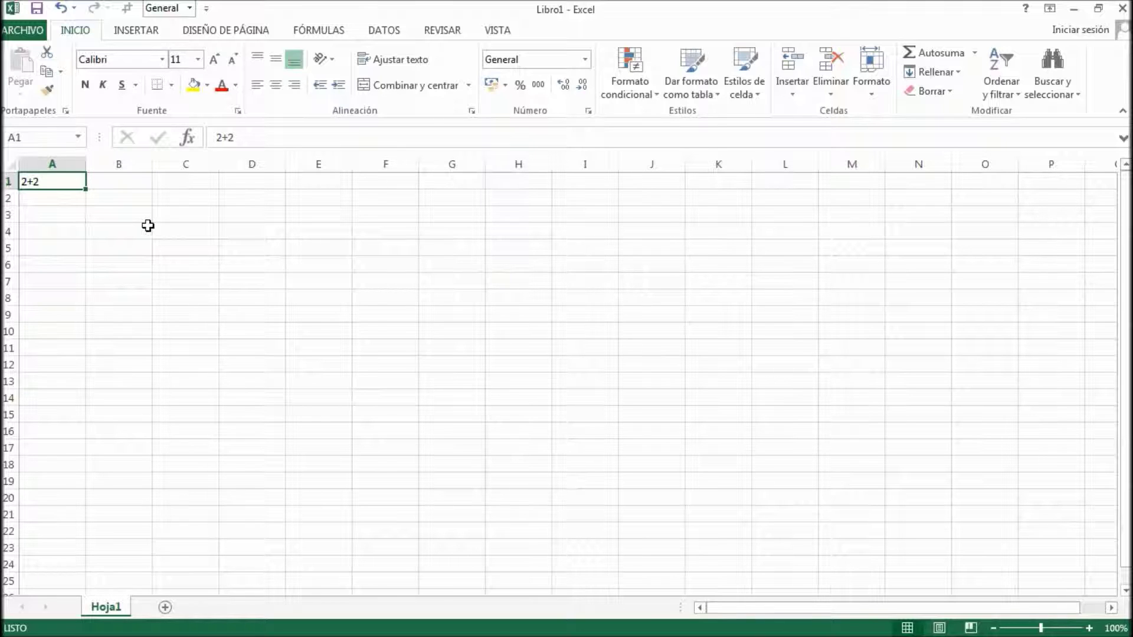
text(=2+2)
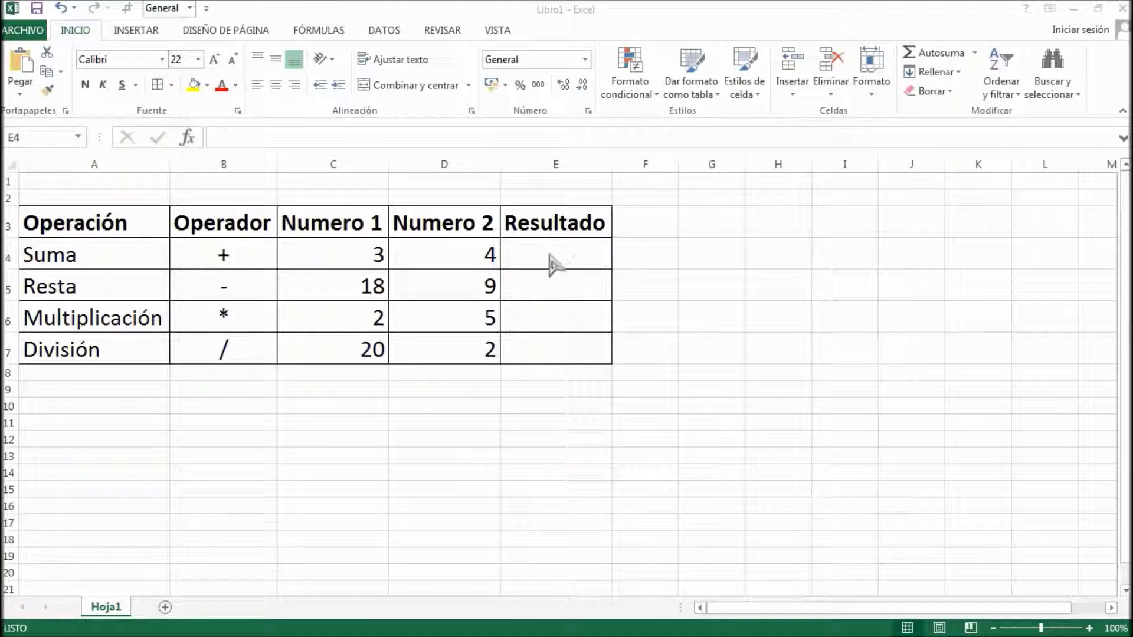
Select E4, the Resultado cell for Suma
click(562, 260)
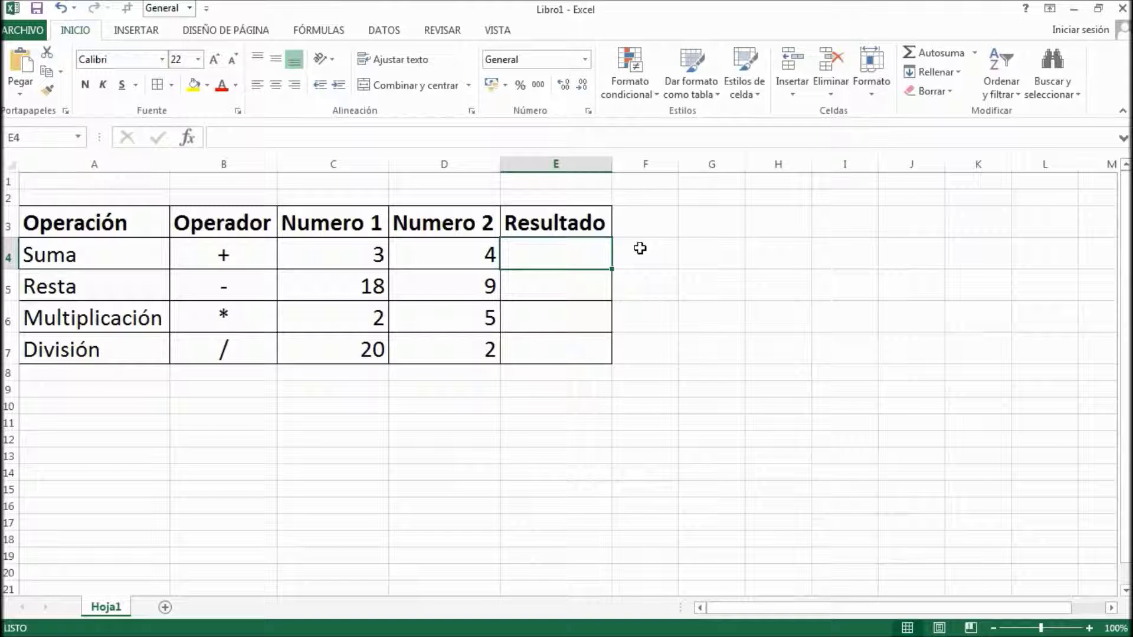
Enter =C4+D4 in E4 so Suma shows 7, then begin the Resta formula
text(=)
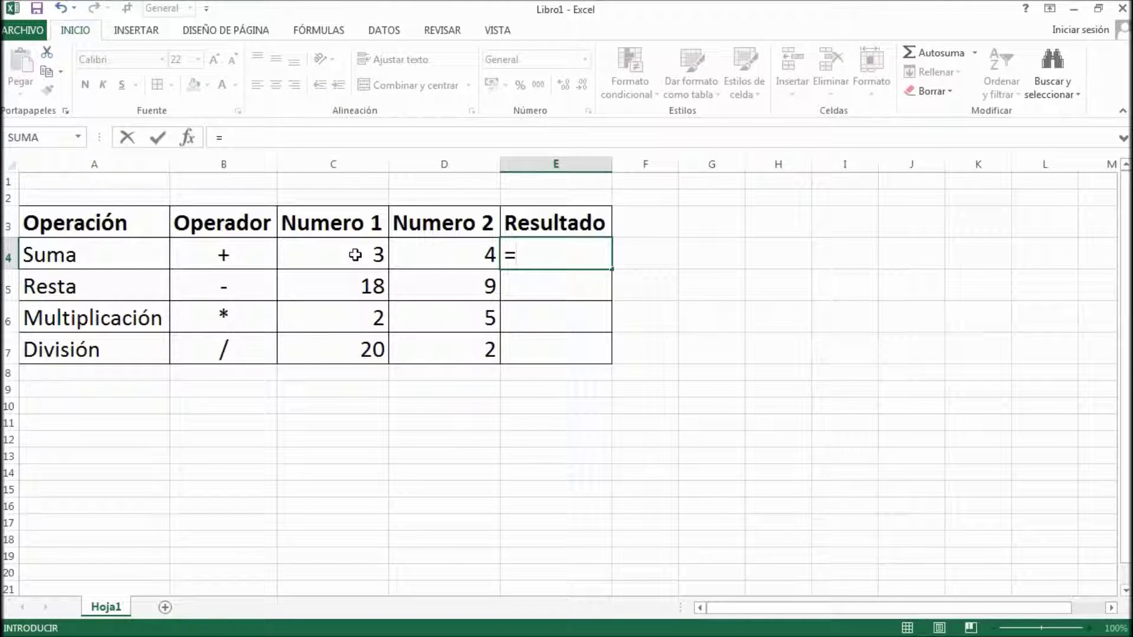
click(354, 255)
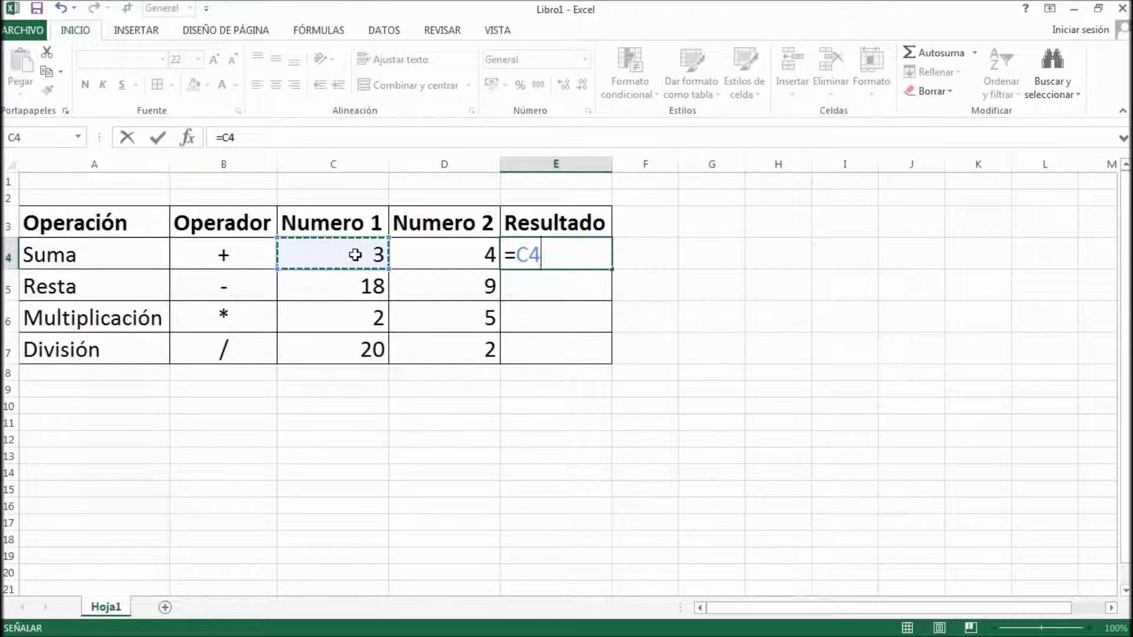
text(+)
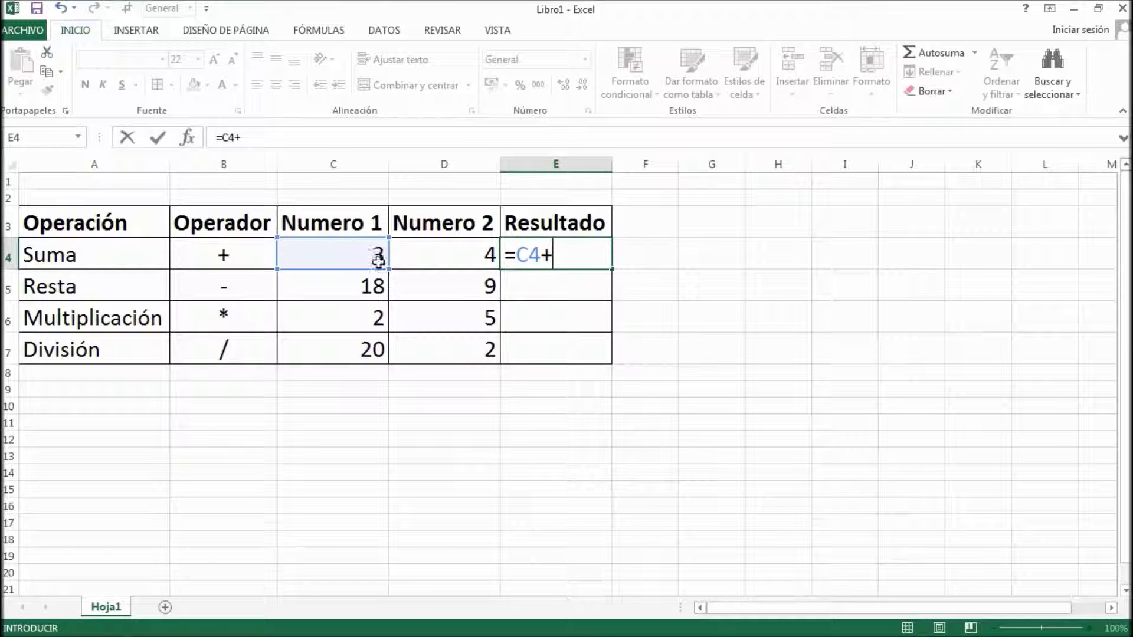
click(441, 250)
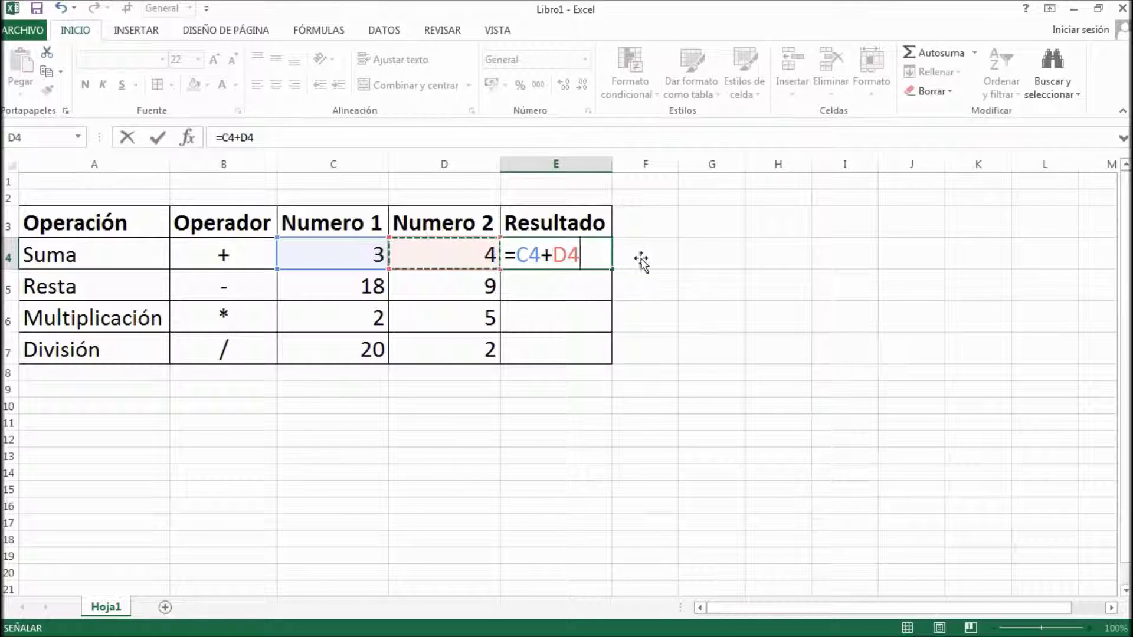
key(Return)
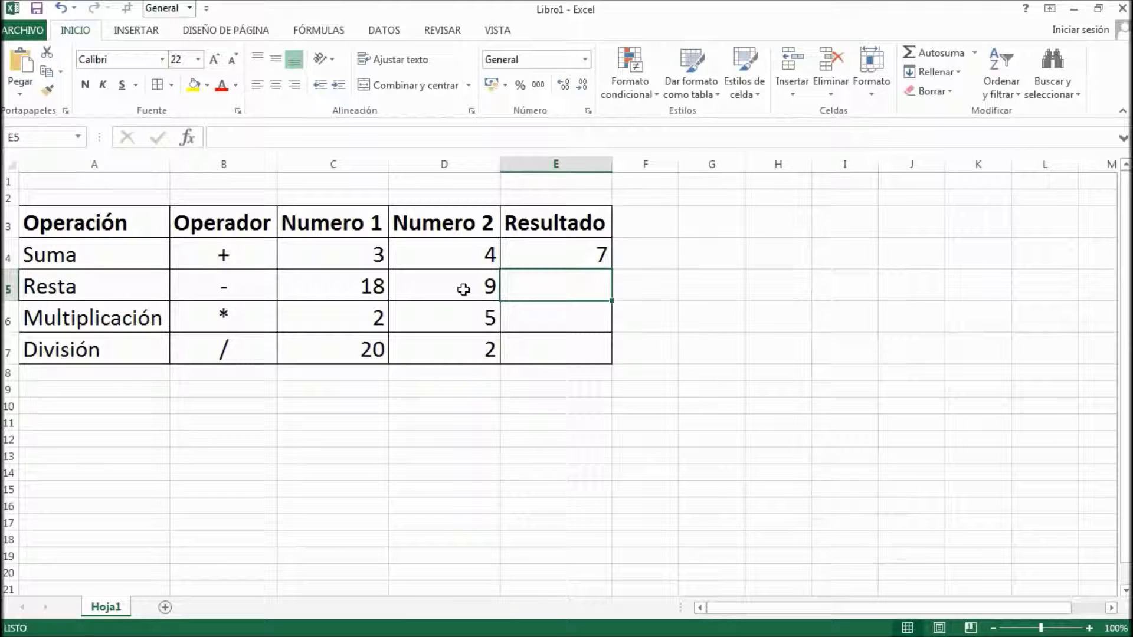
text(=)
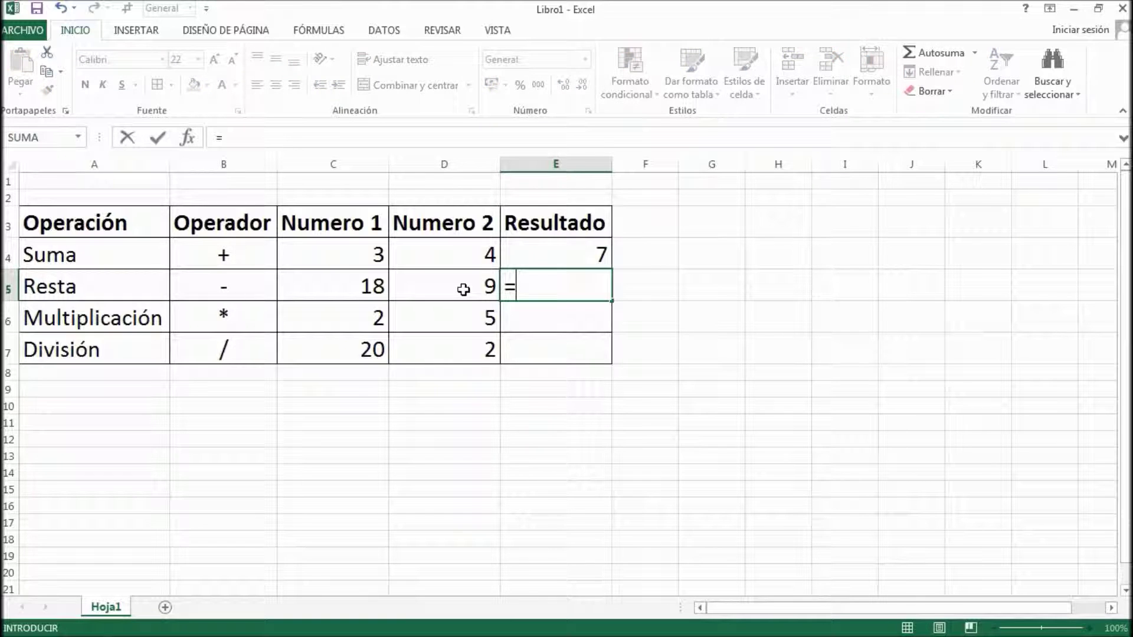
Complete =C5-D5 in E5 so the Resta result shows 9
click(365, 289)
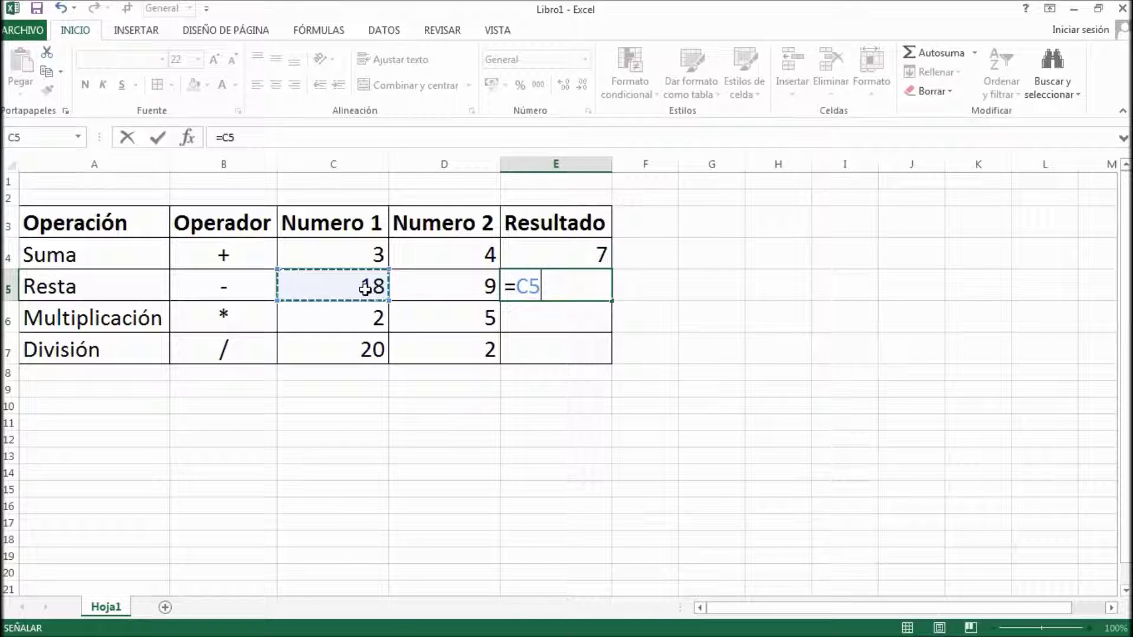
text(-)
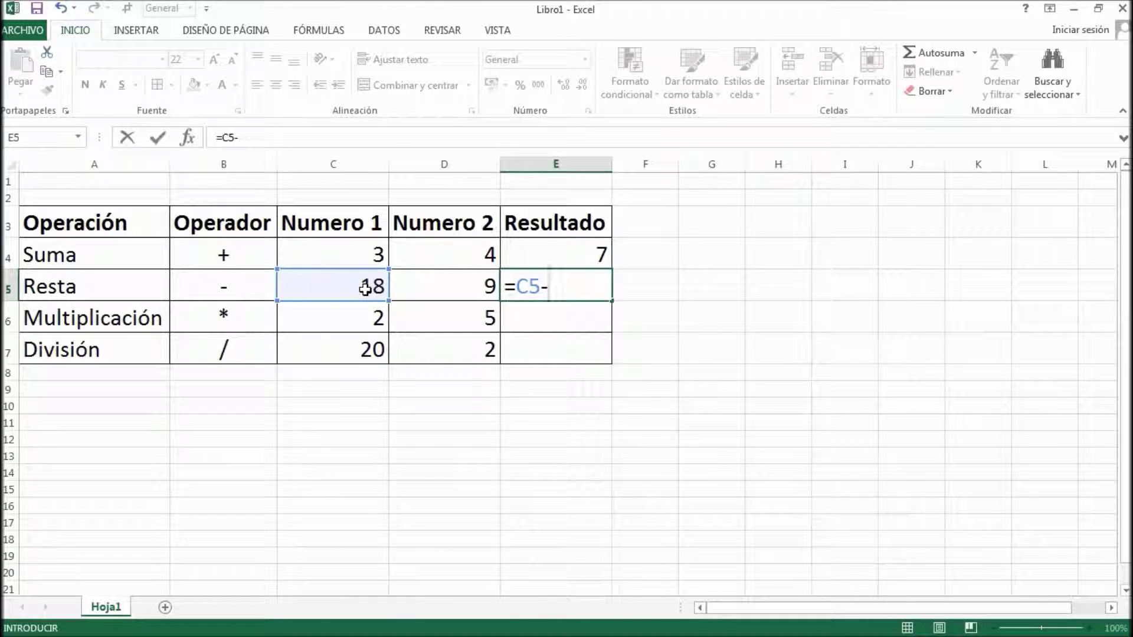
click(435, 289)
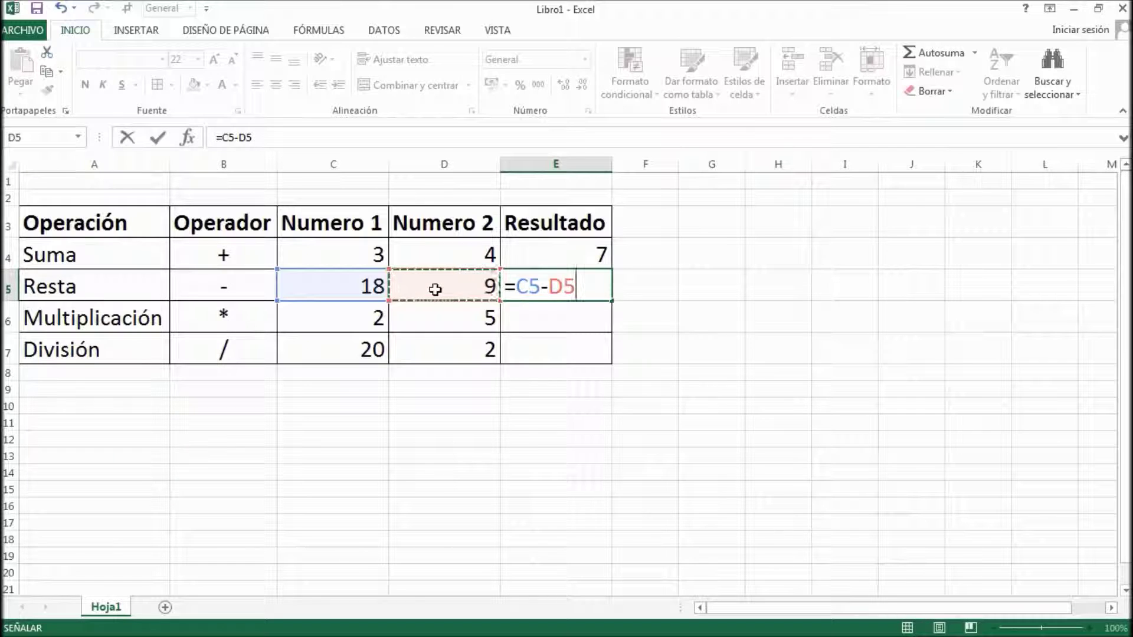
key(Return)
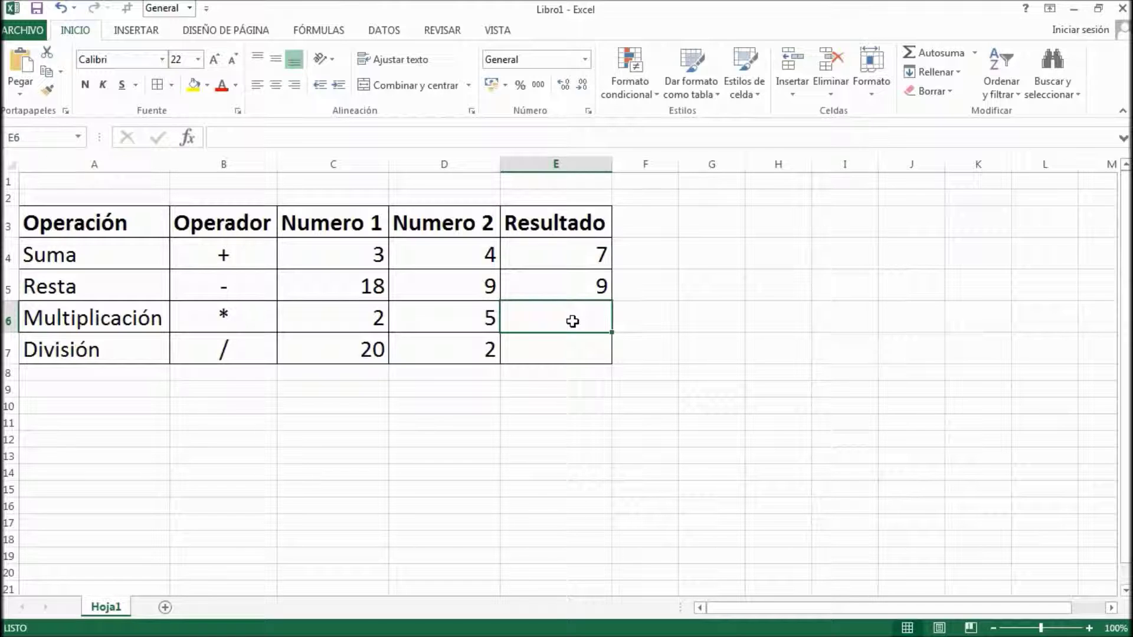
Enter =C6*D6 in E6 so the Multiplicación result shows 10
text(=)
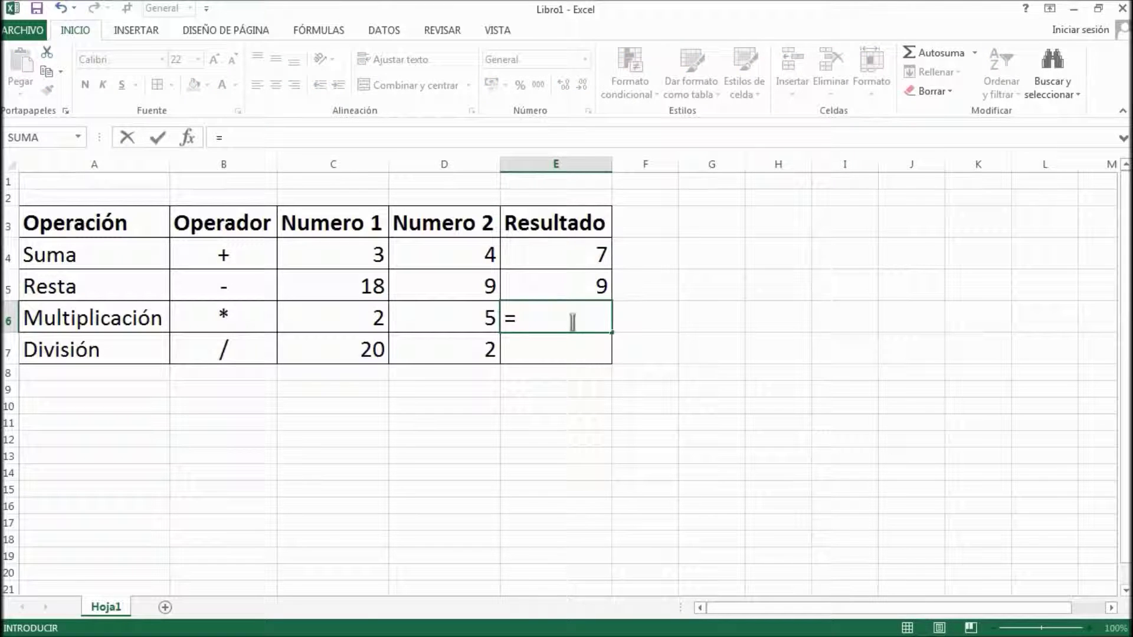
click(371, 317)
text(*)
click(440, 321)
key(Return)
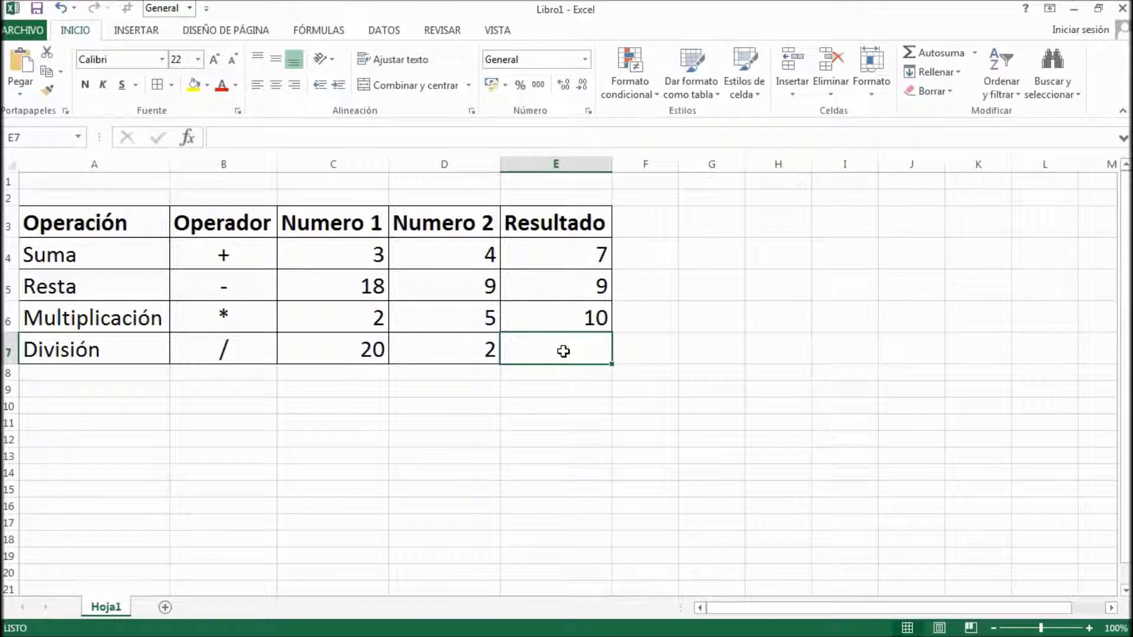
Enter =C7/D7 in E7 so the División result shows 10
text(=)
click(358, 351)
text(/)
click(432, 353)
key(Return)
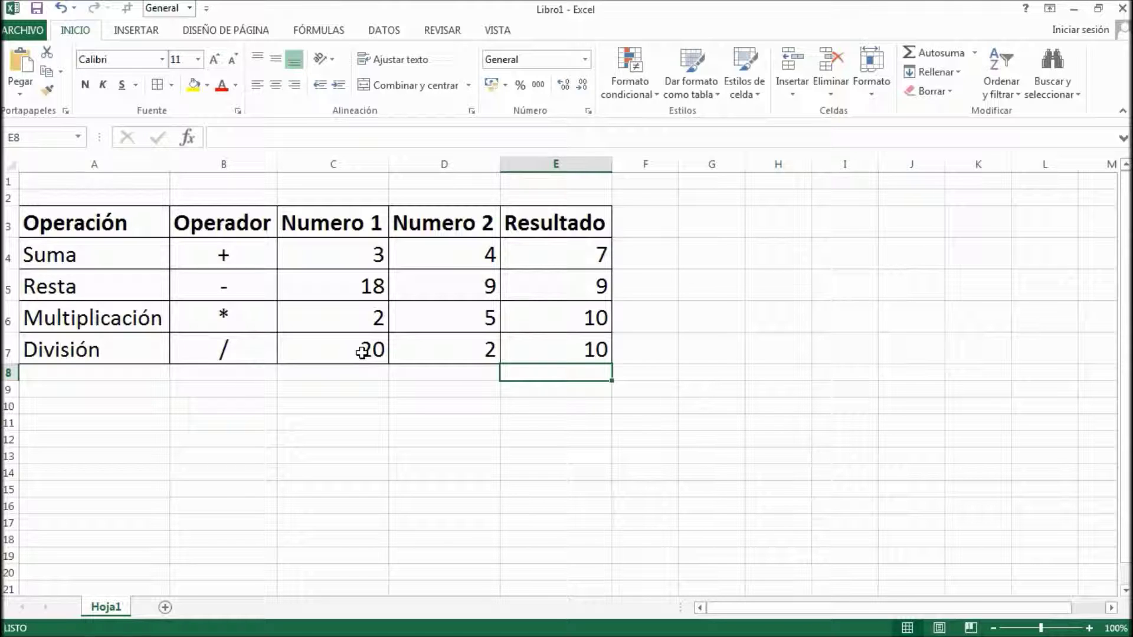
Change División's Numero 1 in C7 to 10 and confirm E7 (=C7/D7) now shows 5
click(362, 352)
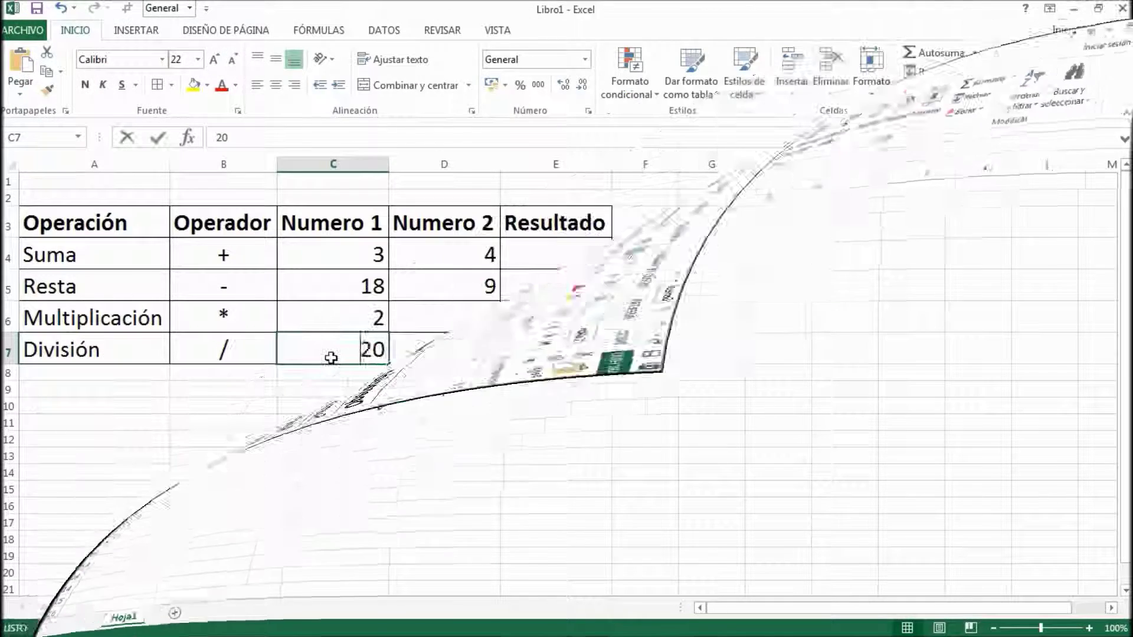
text(10)
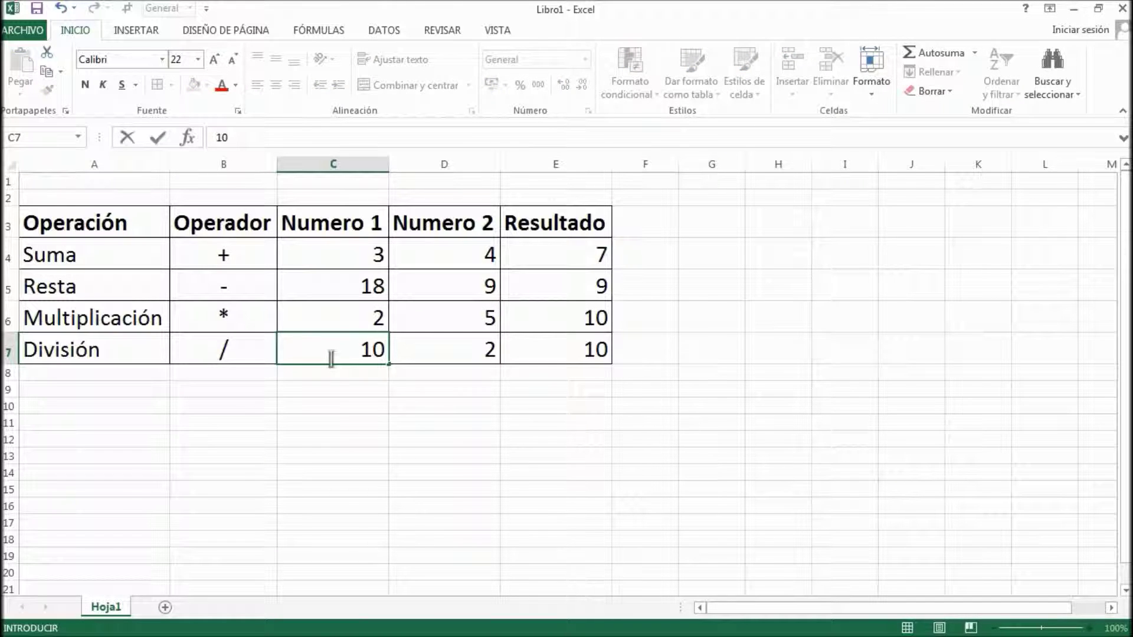
key(Return)
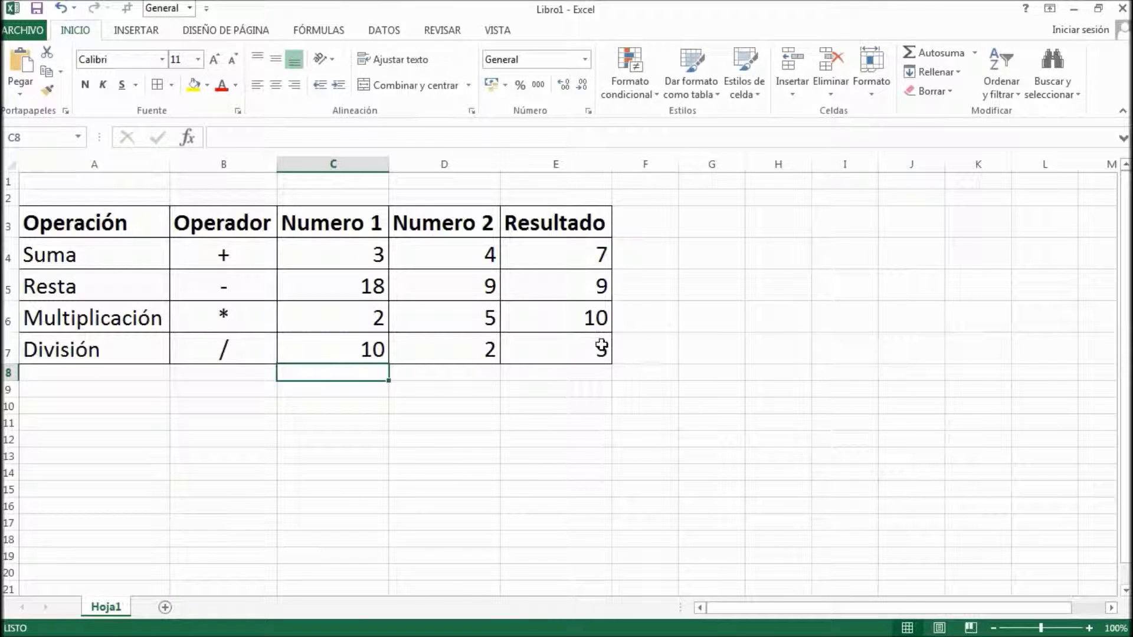
click(602, 357)
click(595, 354)
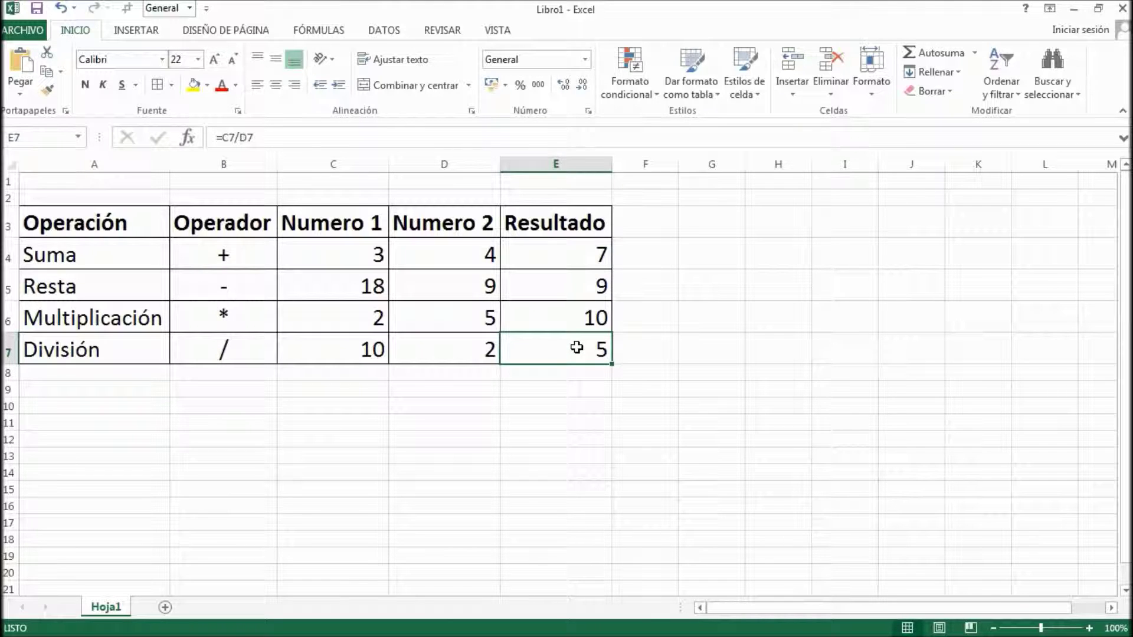